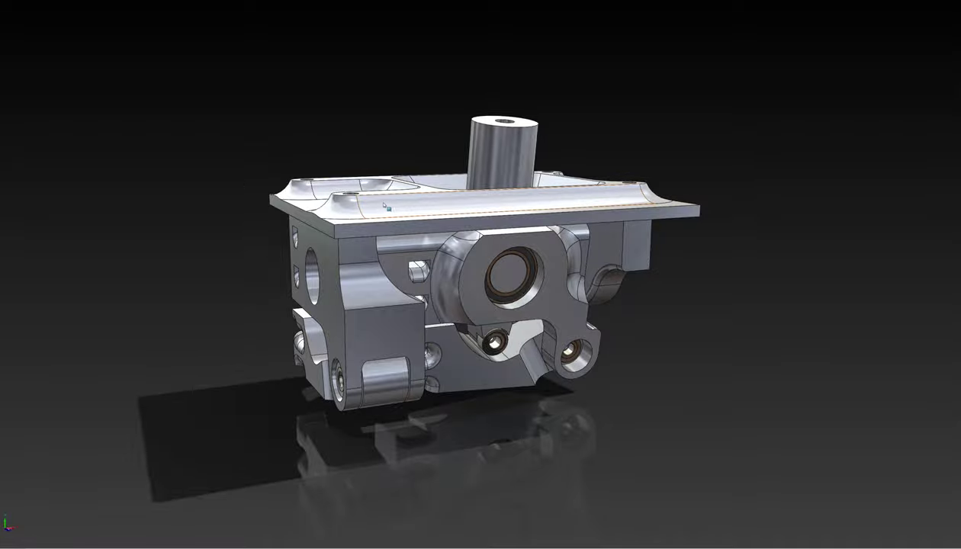
# Swing the stick shaft to near vertical to observe the roller pushing on the lower cam arm, and highlight the upper horizontal reference line.
pyautogui.moveTo(543, 253); pyautogui.dragTo(115, 238, button='middle')
pyautogui.moveTo(320, 241); pyautogui.dragTo(497, 252, button='middle')
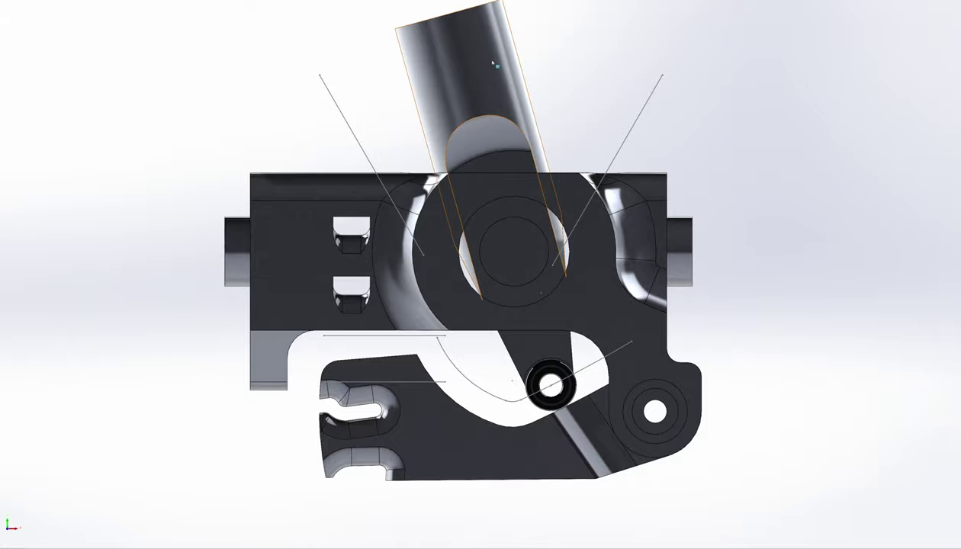
pyautogui.moveTo(459, 61); pyautogui.dragTo(518, 85)
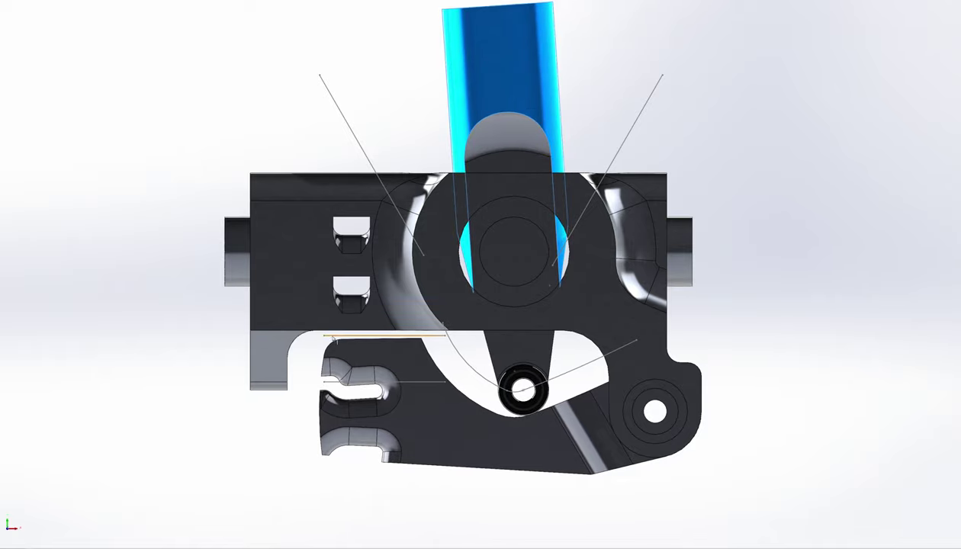
pyautogui.click(342, 336)
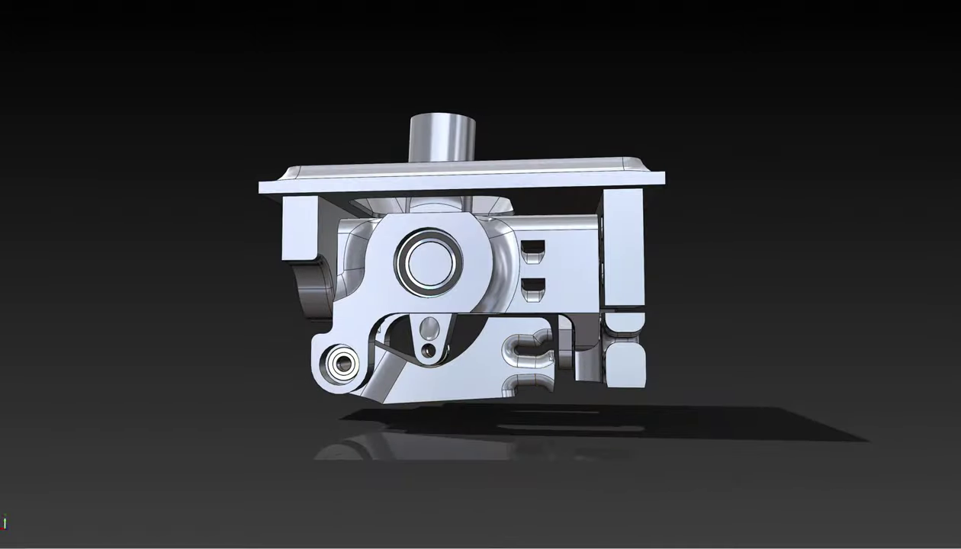
# Examine the gimbal assembly from the front, underneath and the sides, focusing on the pivot bearings and the spring hook slots.
pyautogui.moveTo(537, 351); pyautogui.dragTo(481, 349, button='middle')
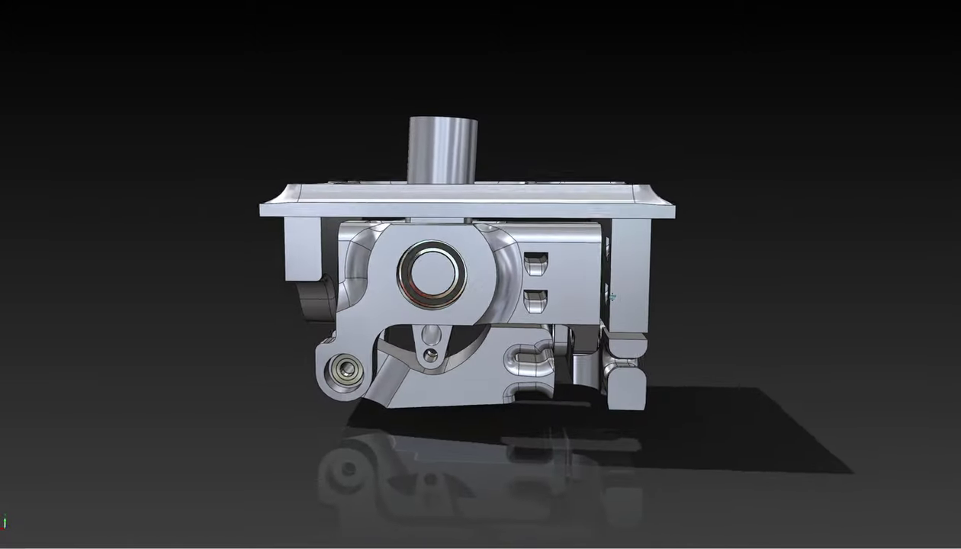
pyautogui.moveTo(597, 298); pyautogui.dragTo(608, 206, button='middle')
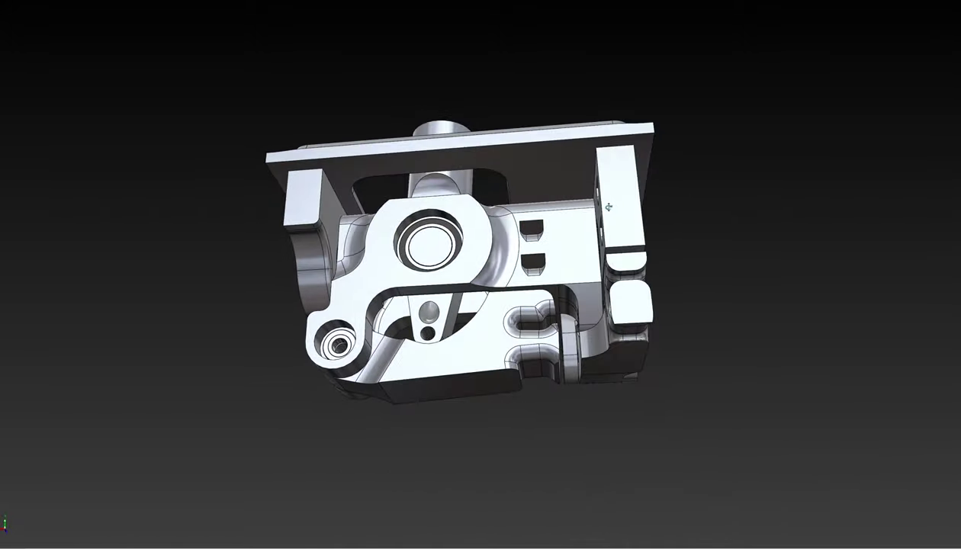
pyautogui.scroll(-1, 596, 231)
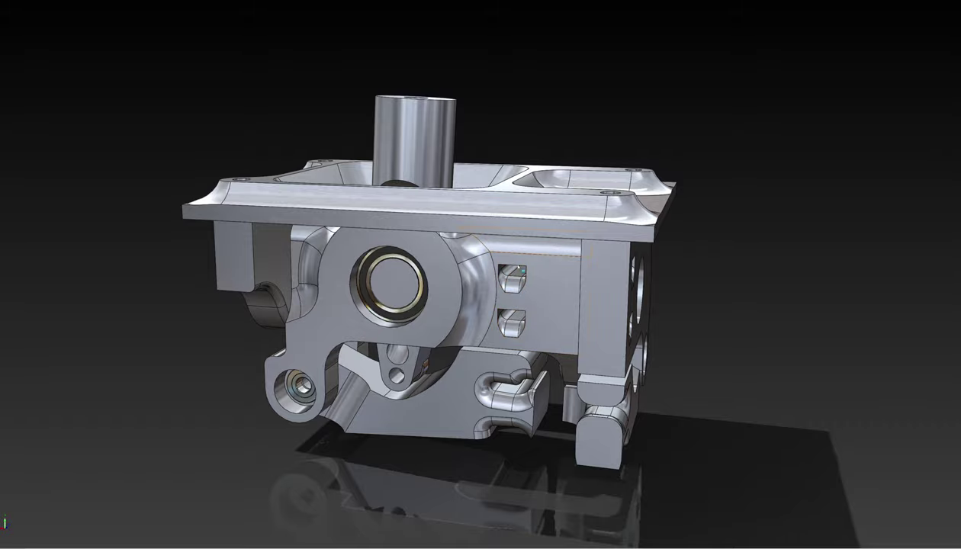
pyautogui.moveTo(525, 248); pyautogui.dragTo(526, 314, button='middle')
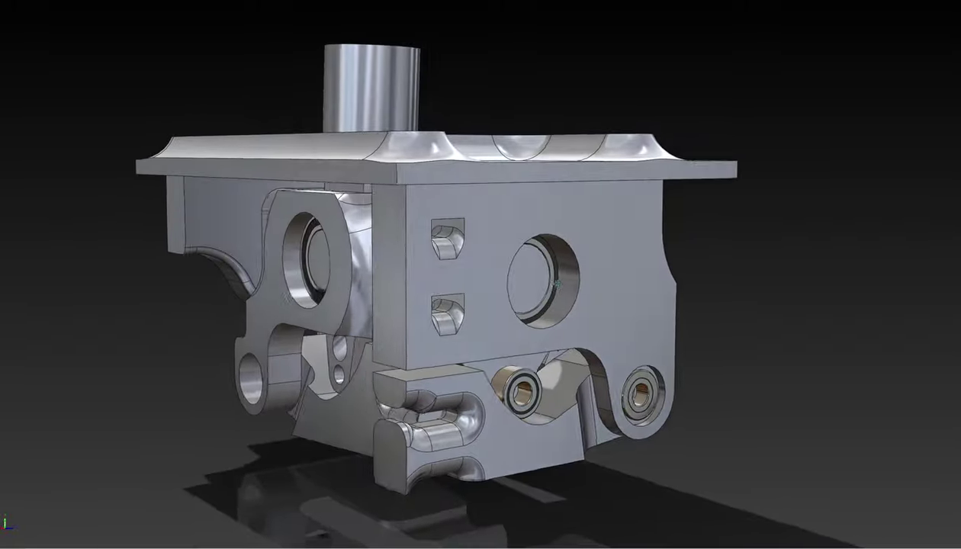
pyautogui.moveTo(556, 283); pyautogui.dragTo(656, 285, button='middle')
pyautogui.scroll(-2, 366, 287)
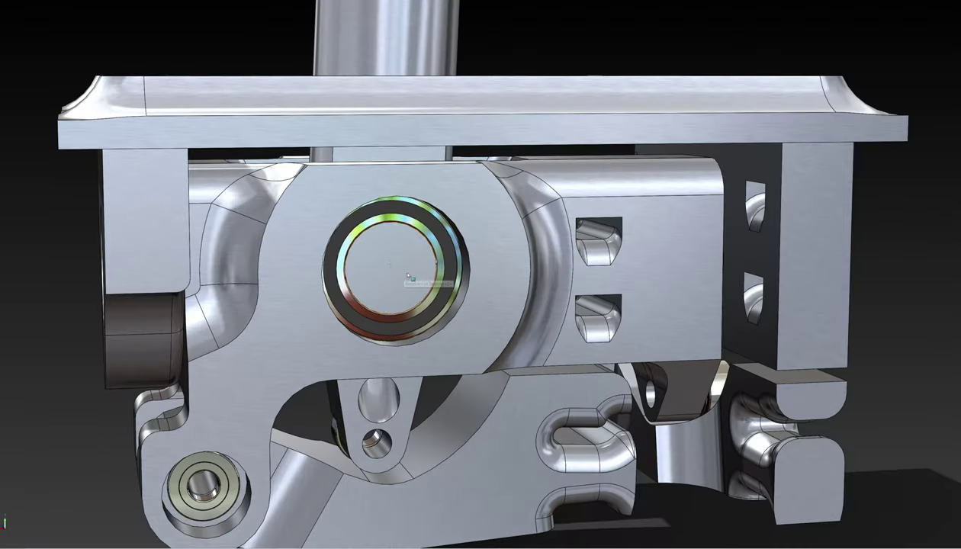
pyautogui.moveTo(406, 275); pyautogui.dragTo(724, 282, button='middle')
pyautogui.scroll(3, 413, 283)
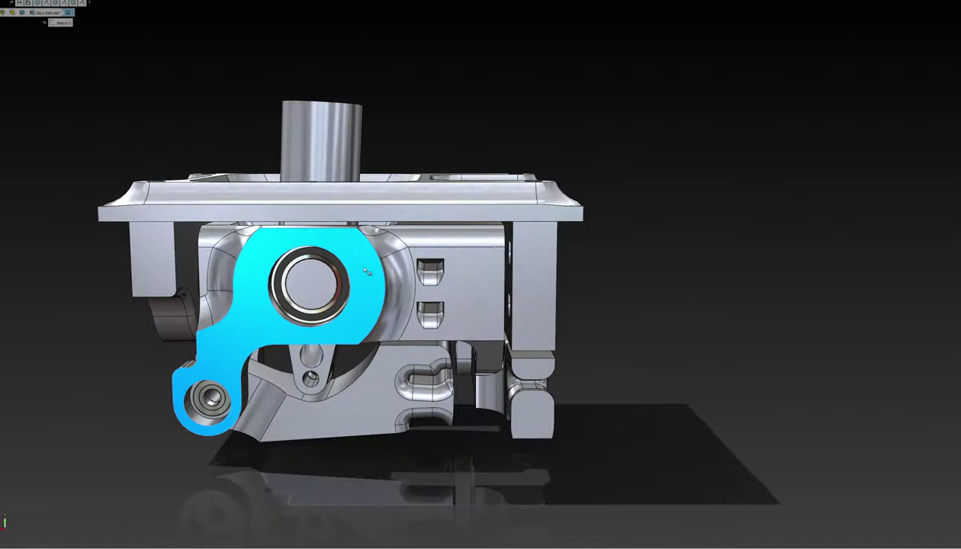
# Highlight the bearing-carrying faces of the inner gimbal and the outer brackets while viewing the assembly from all sides.
pyautogui.moveTo(257, 324); pyautogui.dragTo(349, 277, button='middle')
pyautogui.click(326, 276)
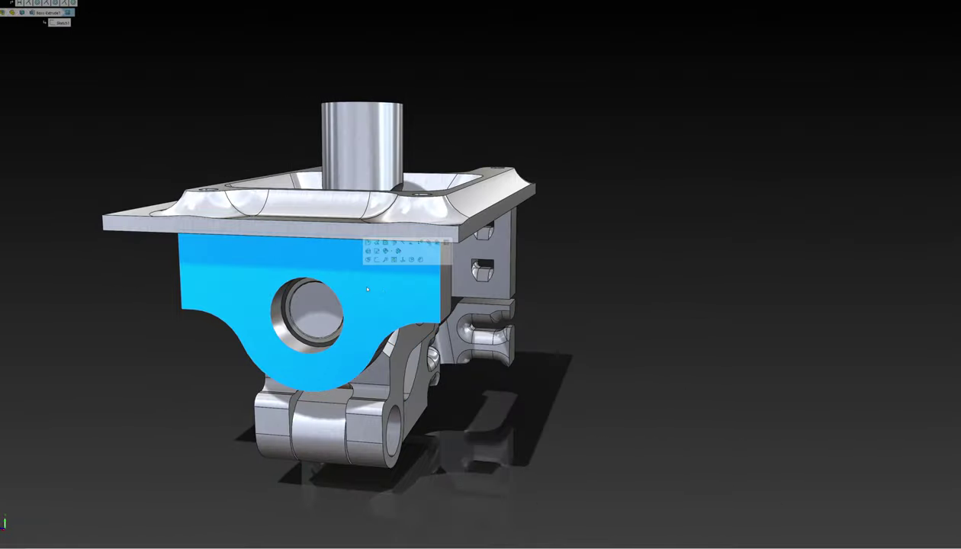
pyautogui.moveTo(464, 286); pyautogui.dragTo(430, 327, button='middle')
pyautogui.click(430, 328)
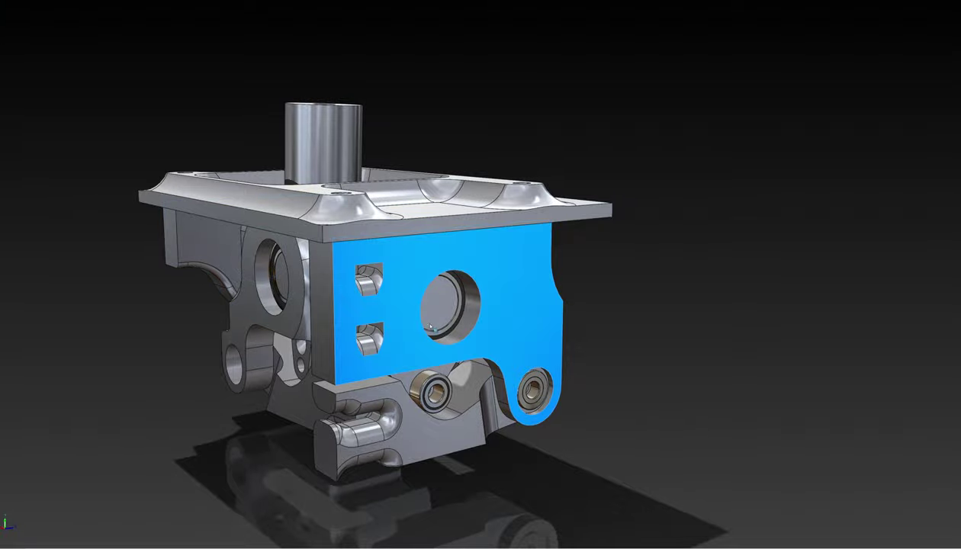
pyautogui.moveTo(477, 302); pyautogui.dragTo(361, 298, button='middle')
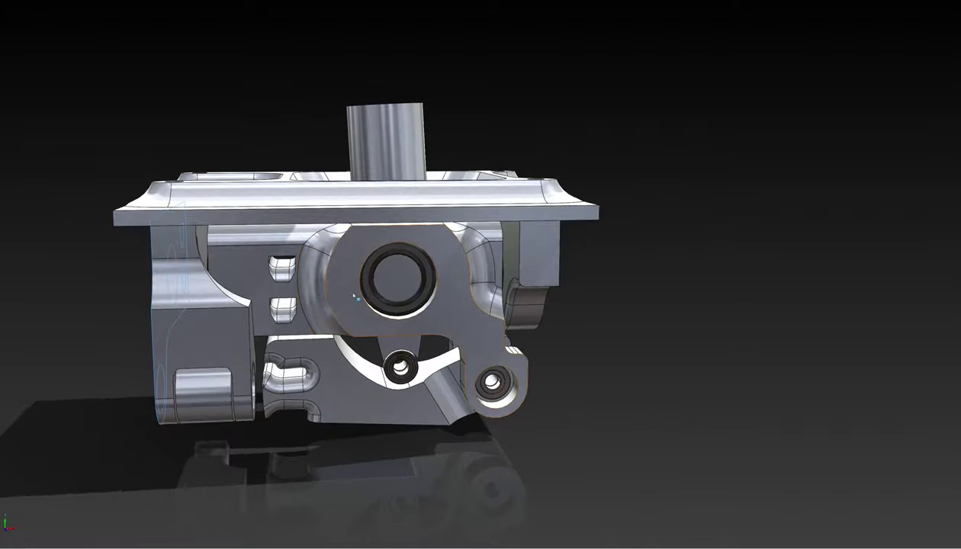
pyautogui.click(362, 298)
pyautogui.moveTo(465, 295)
pyautogui.mouseDown(button='middle')
pyautogui.moveTo(337, 290)
pyautogui.moveTo(450, 301)
pyautogui.mouseUp(button='middle')
pyautogui.scroll(4, 452, 304)
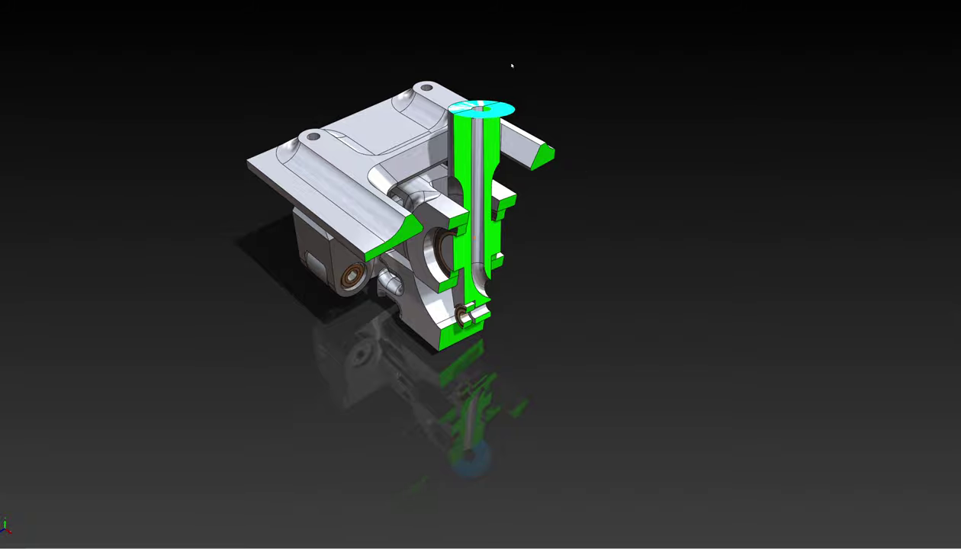
# Inspect the sectioned stick shaft from both sides, and move the shaft to its centre position over the cam arm's valley.
pyautogui.moveTo(488, 129); pyautogui.dragTo(467, 105, button='middle')
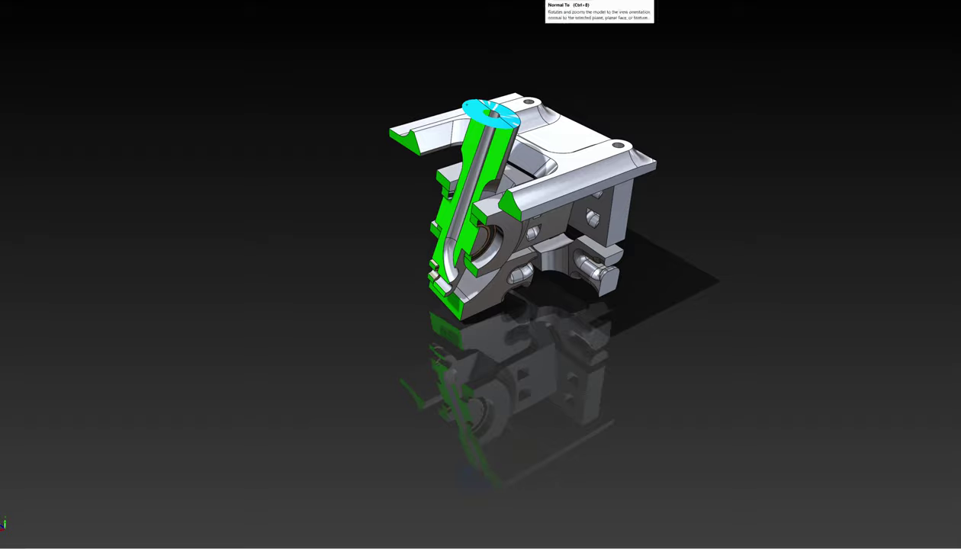
pyautogui.click(423, 3)
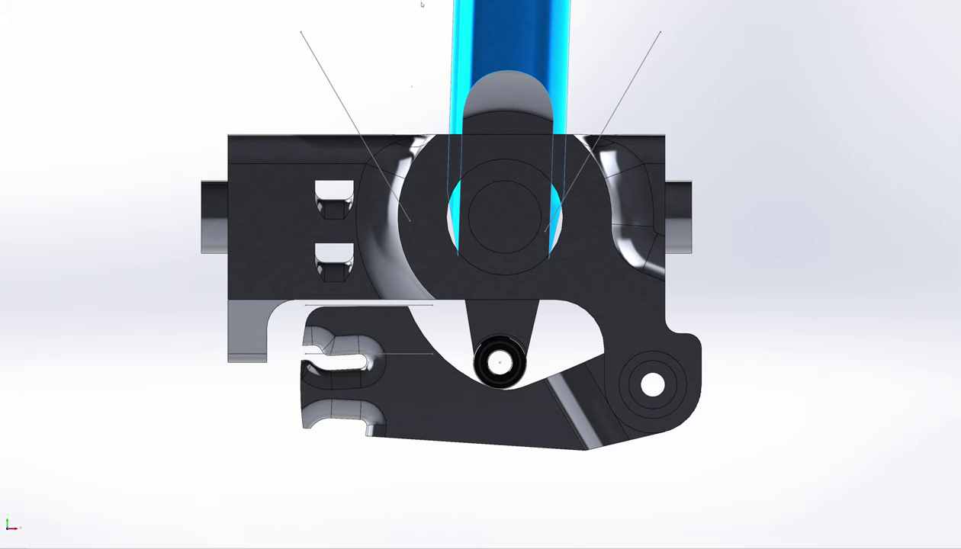
pyautogui.moveTo(501, 31)
pyautogui.mouseDown()
pyautogui.moveTo(456, 29)
pyautogui.moveTo(487, 32)
pyautogui.mouseUp()
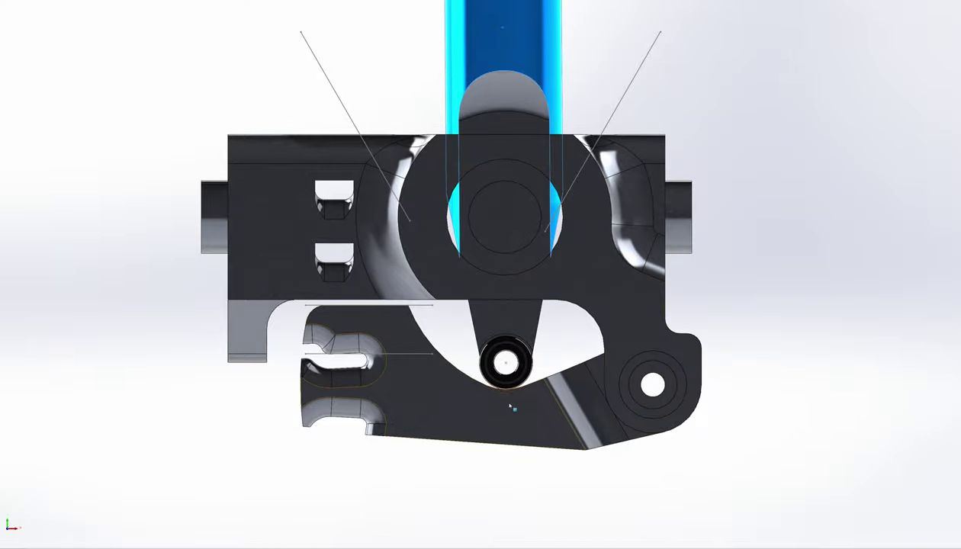
# Examine the roller's contact with the cam arm, and open the arm's profile sketch to check the 20 mm arc under the roller.
pyautogui.moveTo(555, 366); pyautogui.dragTo(509, 401, button='middle')
pyautogui.scroll(-5, 500, 393)
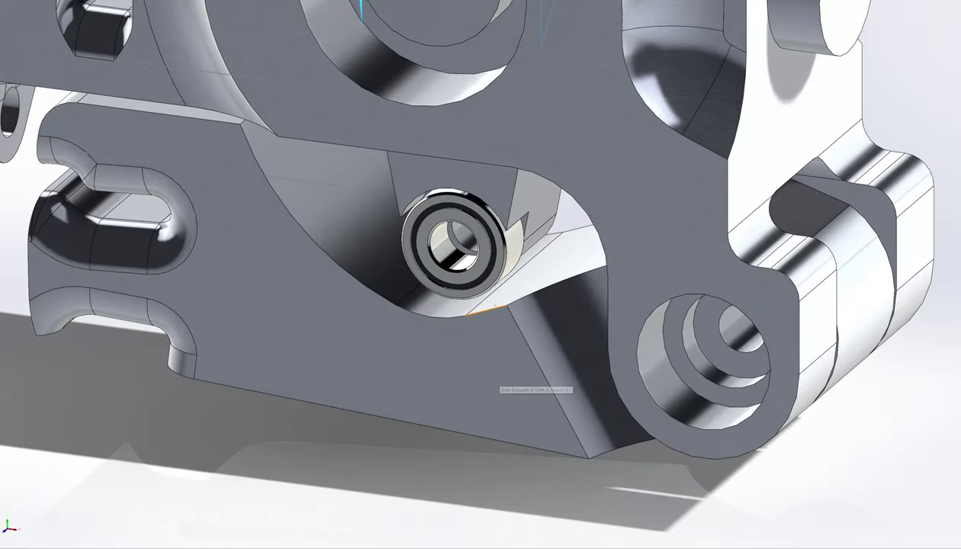
pyautogui.hotkey('ctrl', '8')
pyautogui.hotkey('ctrl', '7')
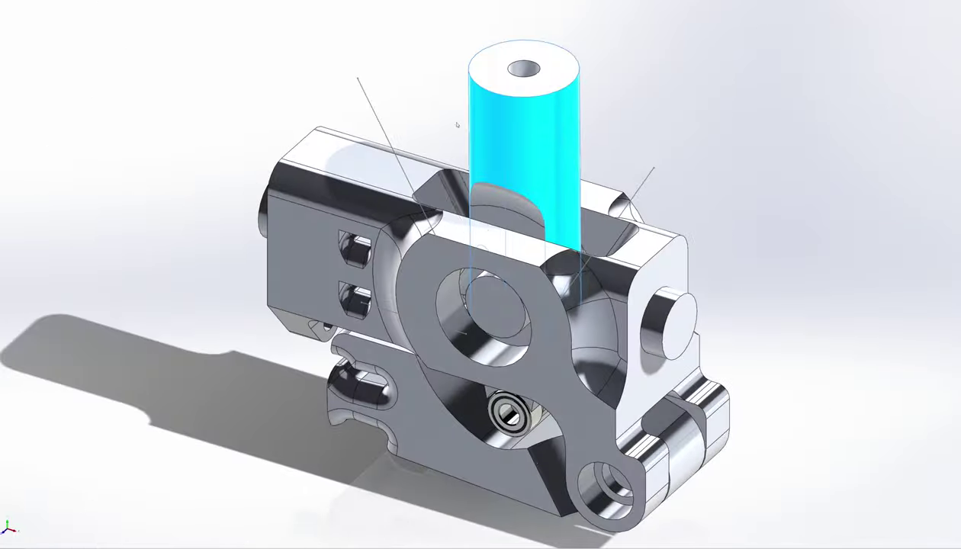
pyautogui.scroll(-5, 503, 488)
pyautogui.rightClick(509, 325)
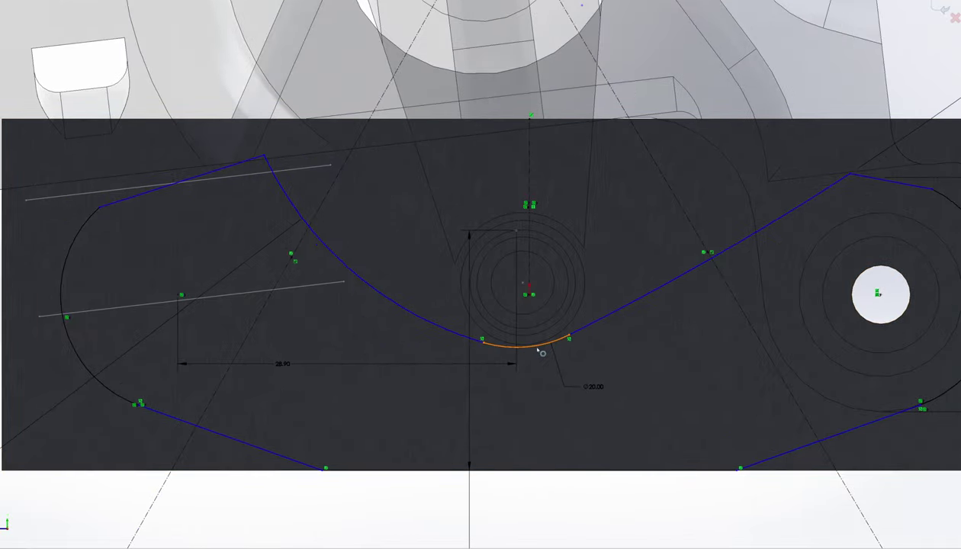
pyautogui.click(540, 348)
pyautogui.click(943, 10)
# Inspect the cam arm's curved profile against the roller with the other parts transparent, and leave in-context part editing.
pyautogui.scroll(2, 451, 272)
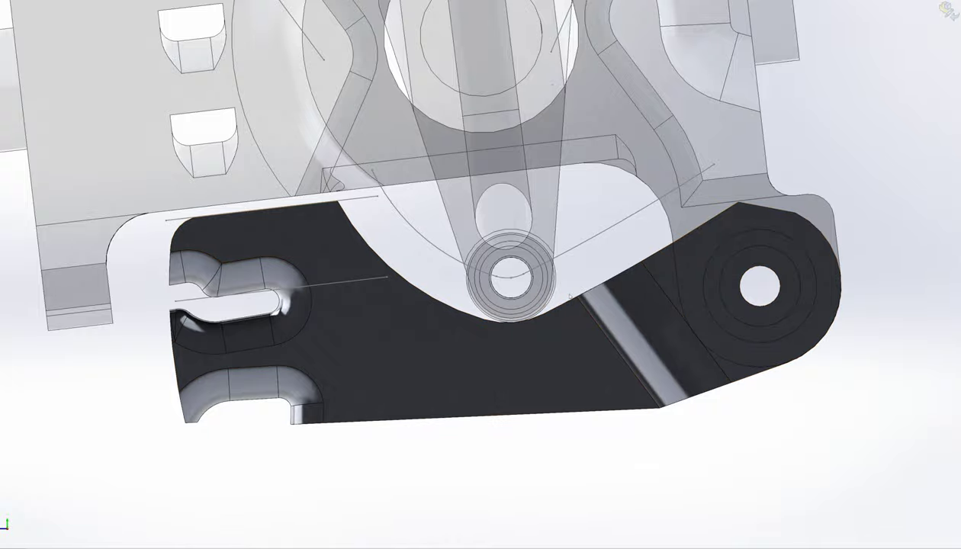
pyautogui.moveTo(674, 145); pyautogui.dragTo(598, 176, button='middle')
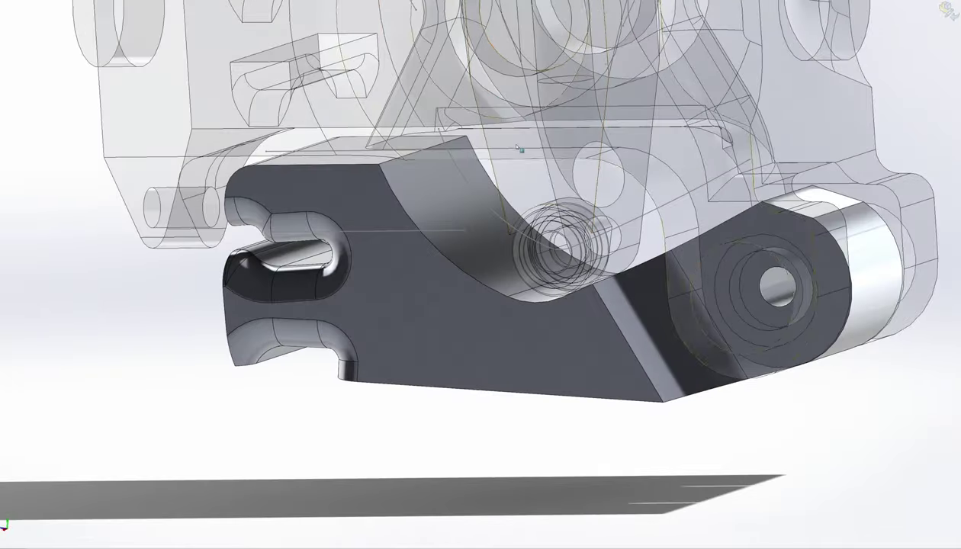
pyautogui.moveTo(467, 152)
pyautogui.mouseDown(button='middle')
pyautogui.moveTo(518, 170)
pyautogui.moveTo(533, 145)
pyautogui.mouseUp(button='middle')
pyautogui.hotkey('ctrl', '8')
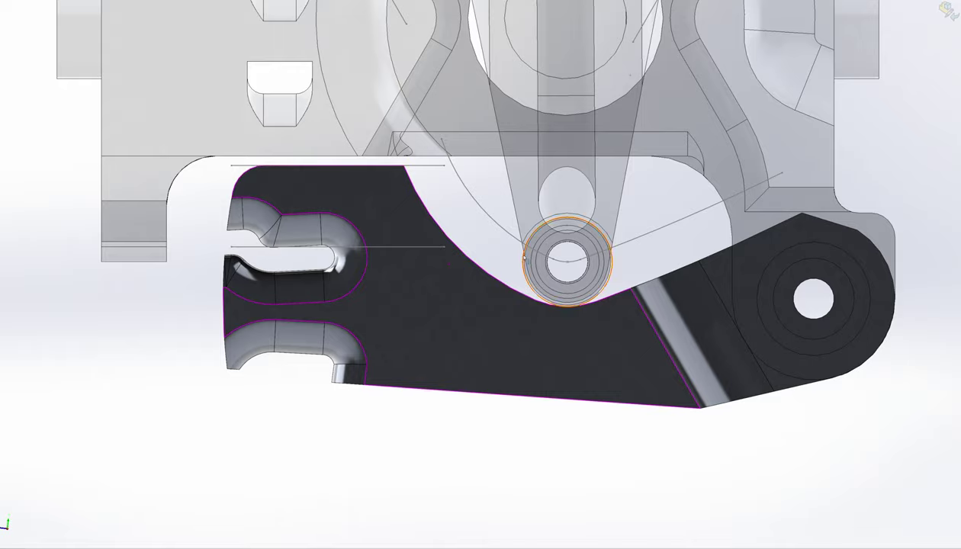
pyautogui.scroll(4, 531, 227)
pyautogui.click(937, 16)
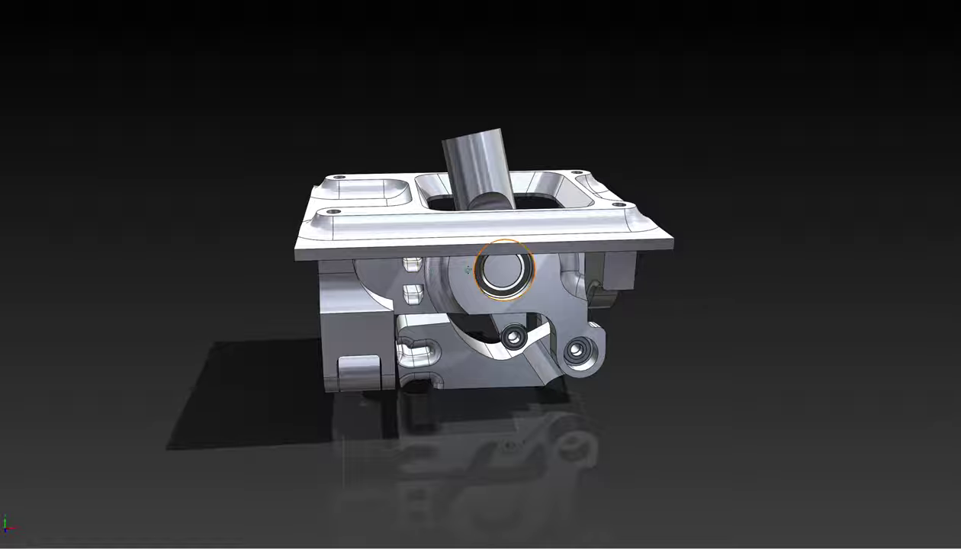
# Examine the top mounting plate from several angles, including its central opening, raised screw bosses and long curved side surface.
pyautogui.moveTo(467, 269); pyautogui.dragTo(399, 263)
pyautogui.moveTo(516, 195); pyautogui.dragTo(514, 256, button='middle')
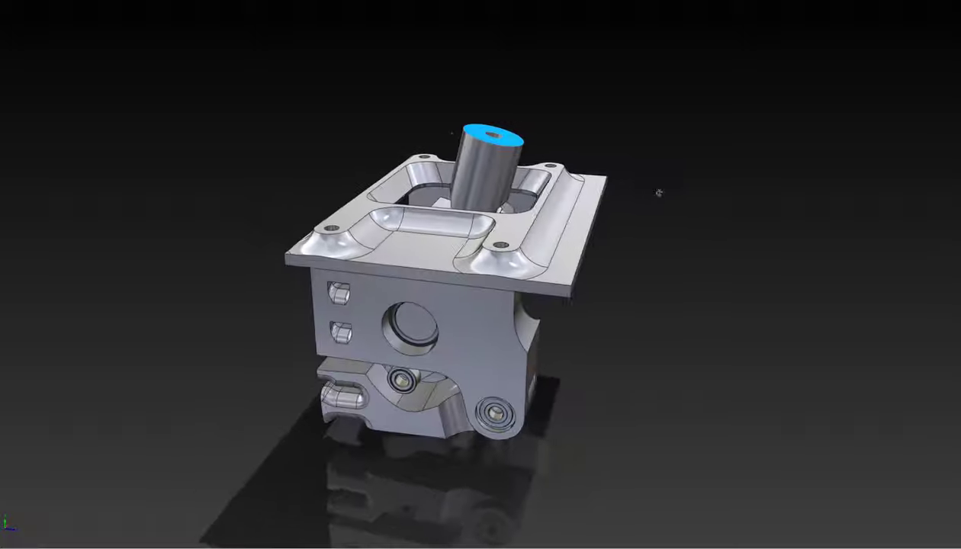
pyautogui.moveTo(489, 216); pyautogui.dragTo(540, 222, button='middle')
pyautogui.moveTo(539, 221); pyautogui.dragTo(457, 238)
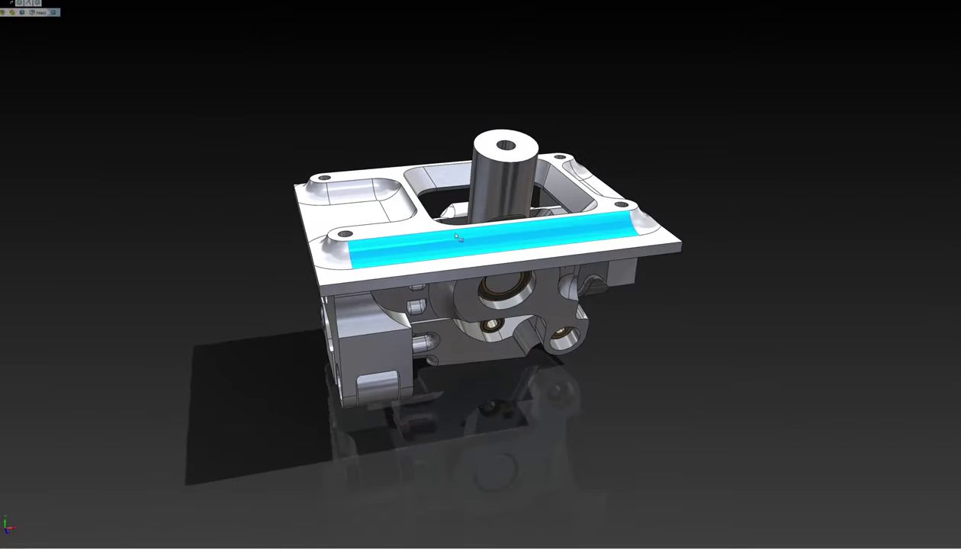
pyautogui.moveTo(667, 290); pyautogui.dragTo(505, 311)
pyautogui.click(653, 266)
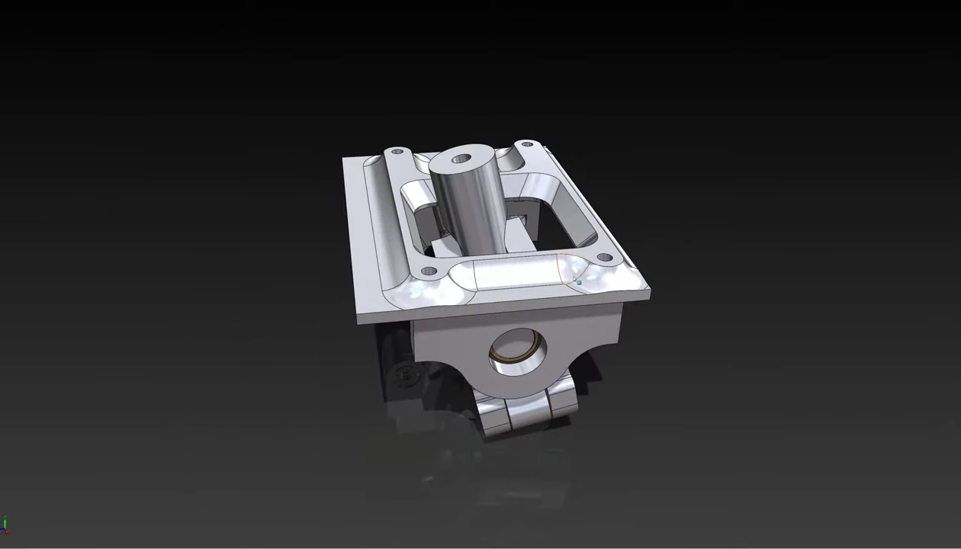
# Highlight the inner face of the end bracket and the curved face of the side bracket while viewing the complete gimbal.
pyautogui.moveTo(448, 290); pyautogui.dragTo(555, 258)
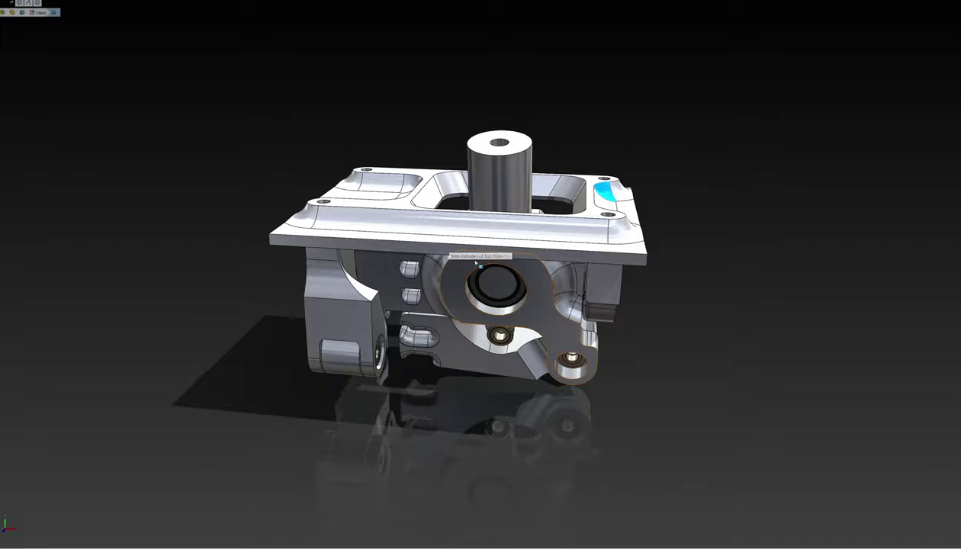
pyautogui.moveTo(476, 262); pyautogui.dragTo(338, 239)
pyautogui.click(593, 251)
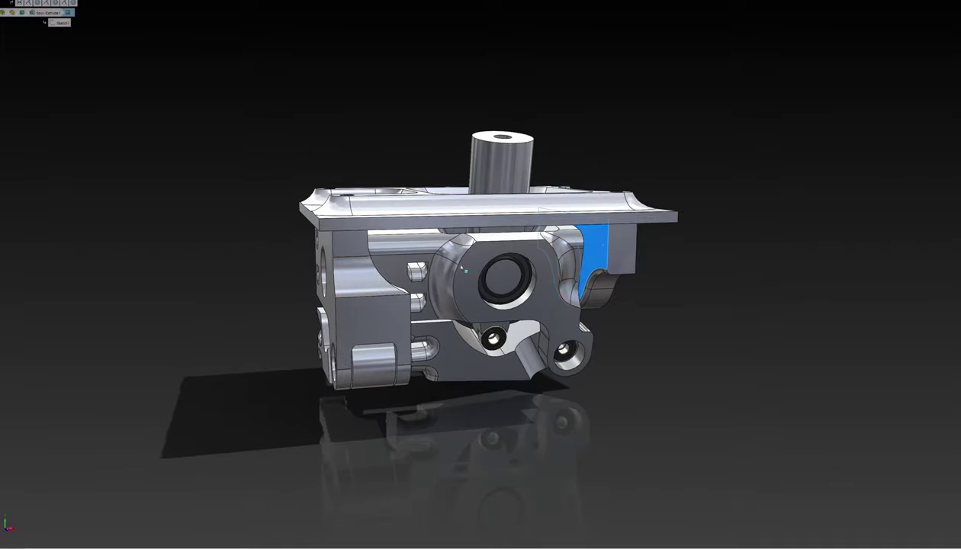
pyautogui.click(349, 263)
pyautogui.moveTo(691, 231); pyautogui.dragTo(695, 213, button='middle')
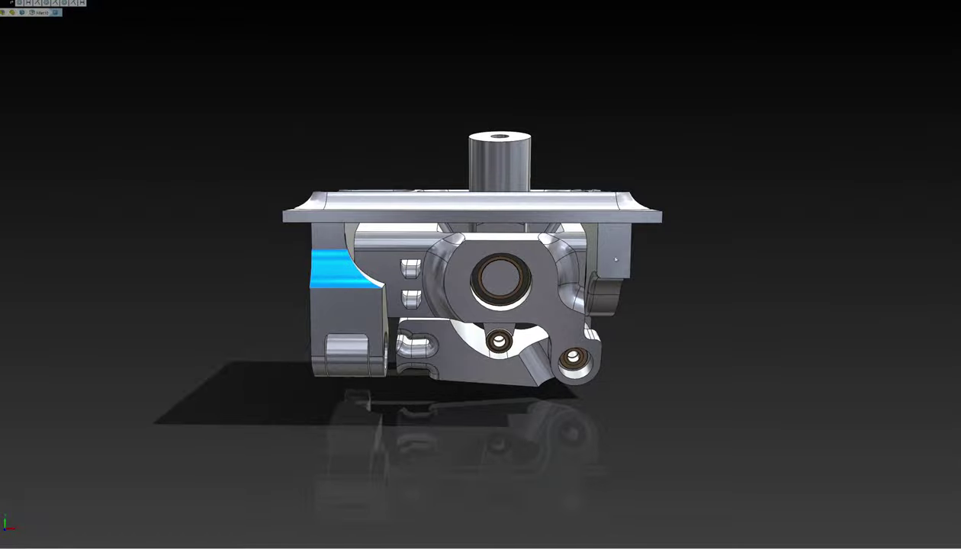
pyautogui.moveTo(615, 259); pyautogui.dragTo(252, 189, button='middle')
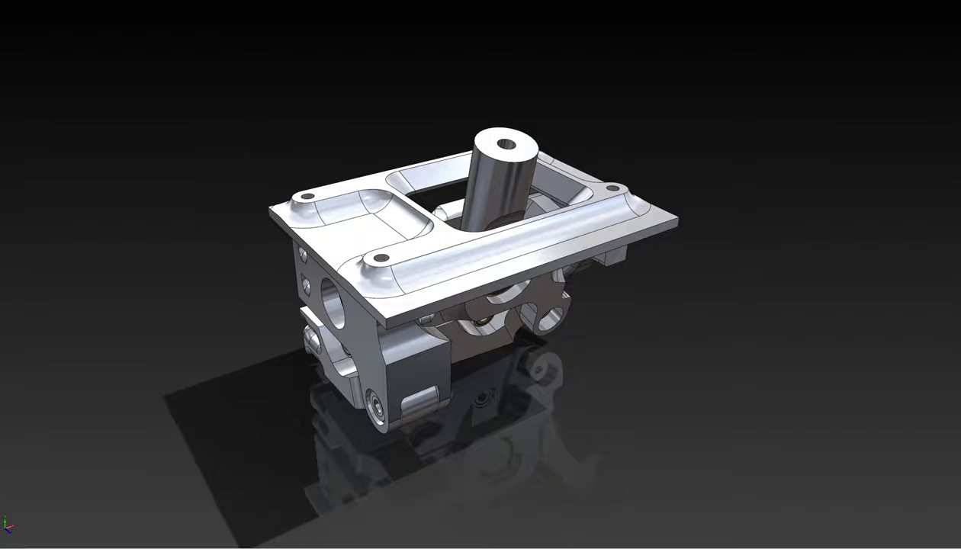
# Measure the length of the top mounting plate between its two short end faces.
pyautogui.press('m')
pyautogui.click(332, 270)
pyautogui.moveTo(619, 214); pyautogui.dragTo(610, 239, button='middle')
pyautogui.keyDown('ctrl'); pyautogui.click(635, 249); pyautogui.keyUp('ctrl')
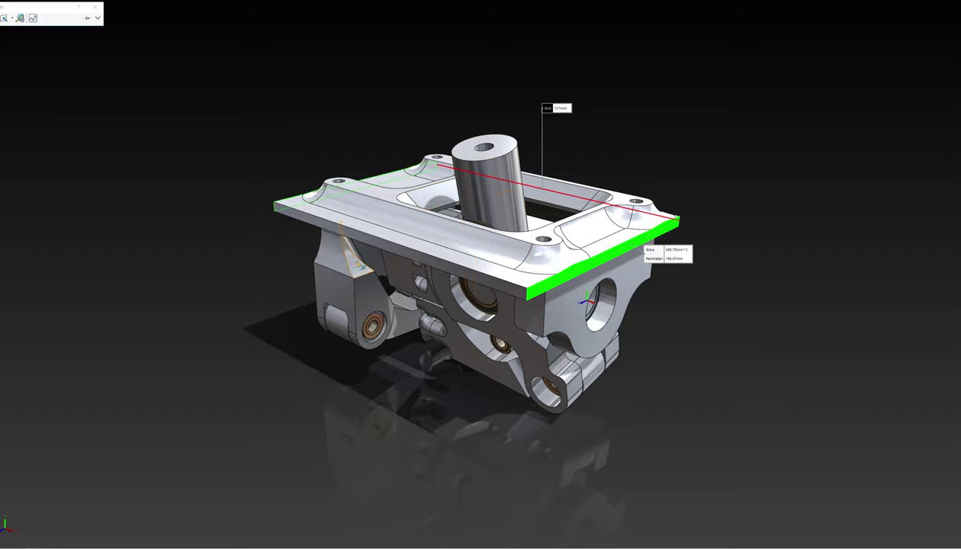
# Measure the width of the top mounting plate between its two long side faces, and clear the measurement.
pyautogui.click(279, 216)
pyautogui.click(313, 223)
pyautogui.moveTo(314, 224); pyautogui.dragTo(137, 225, button='middle')
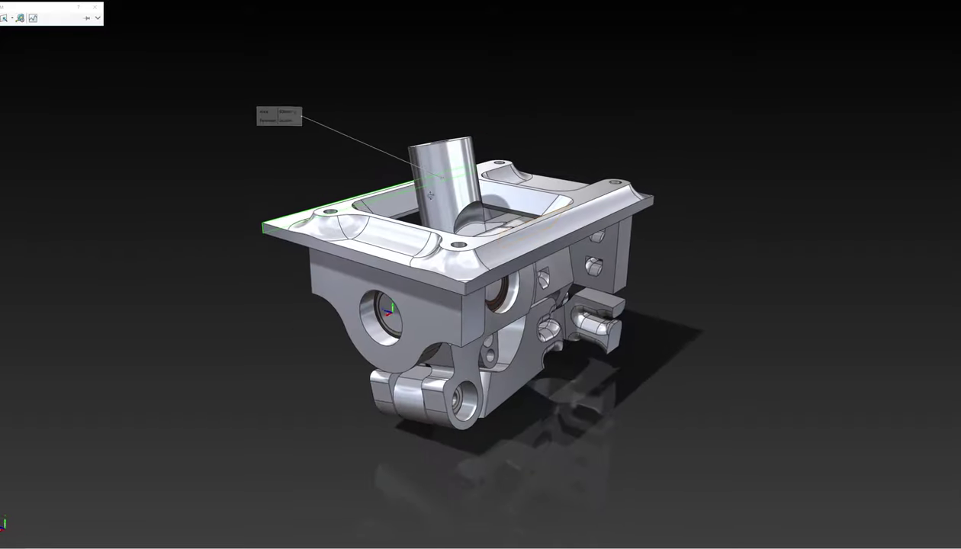
pyautogui.keyDown('ctrl'); pyautogui.click(564, 245); pyautogui.keyUp('ctrl')
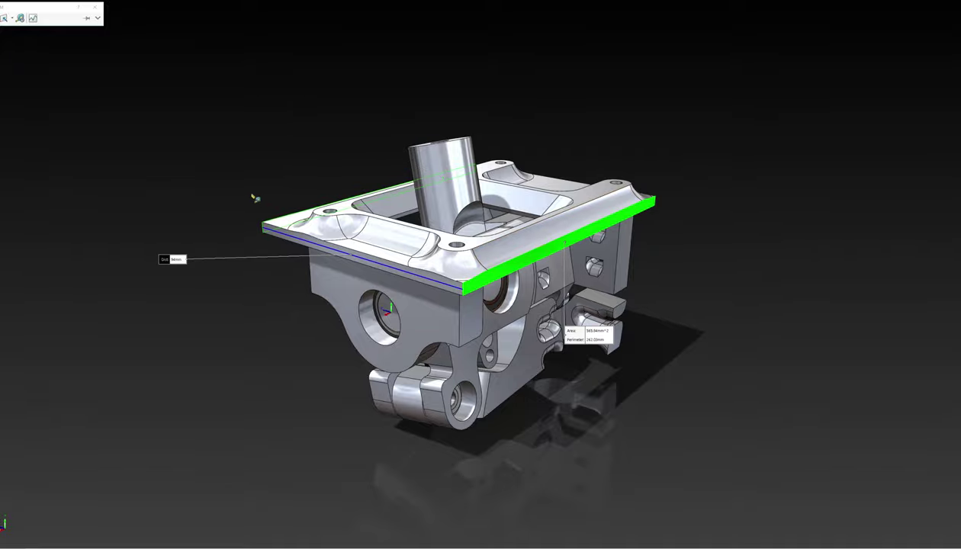
pyautogui.moveTo(256, 198); pyautogui.dragTo(552, 141, button='middle')
pyautogui.press('Escape')
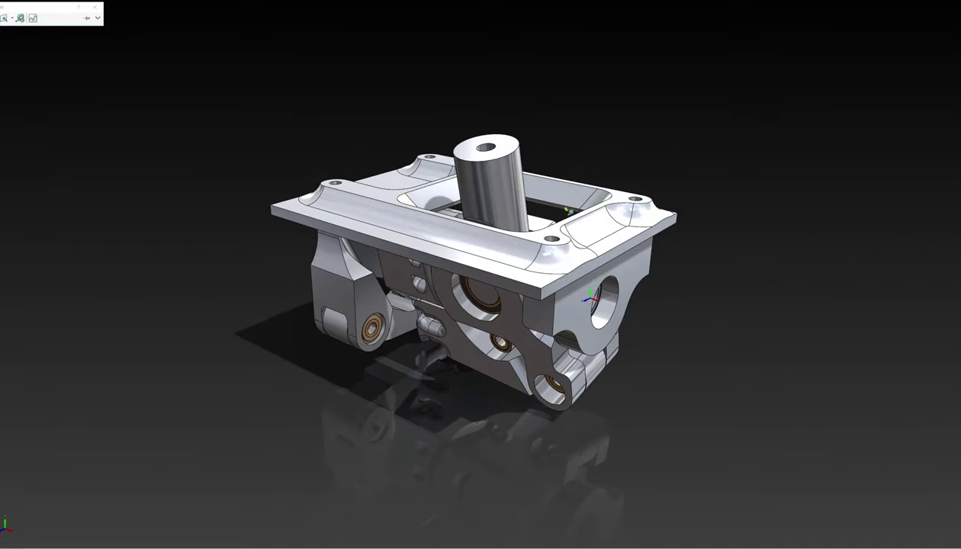
# Measure the assembly's height from the mounting plate's raised upper face to the hanging bracket's bottom face, and reposition the measurement label.
pyautogui.click(605, 208)
pyautogui.moveTo(564, 234); pyautogui.dragTo(581, 138, button='middle')
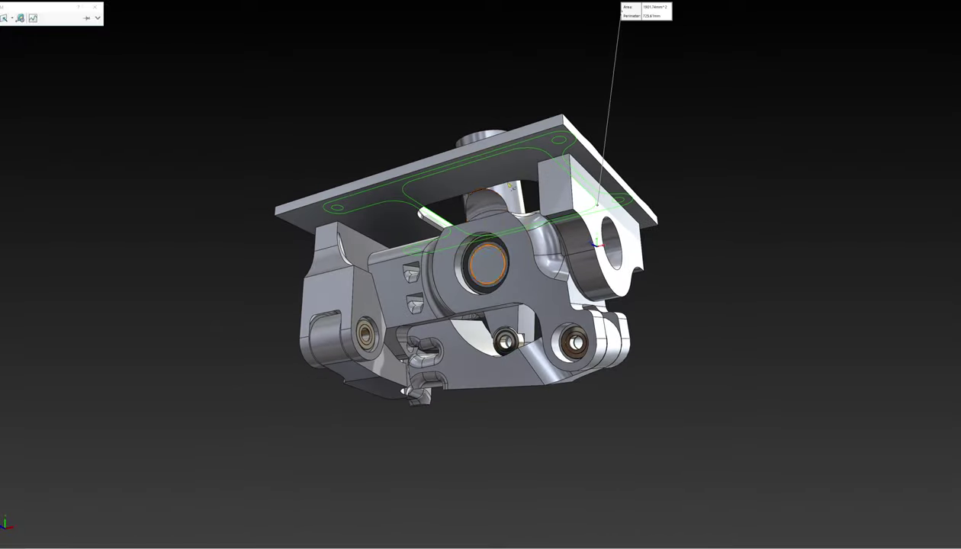
pyautogui.scroll(-1, 492, 417)
pyautogui.scroll(-3, 492, 417)
pyautogui.moveTo(492, 403); pyautogui.dragTo(488, 380, button='middle')
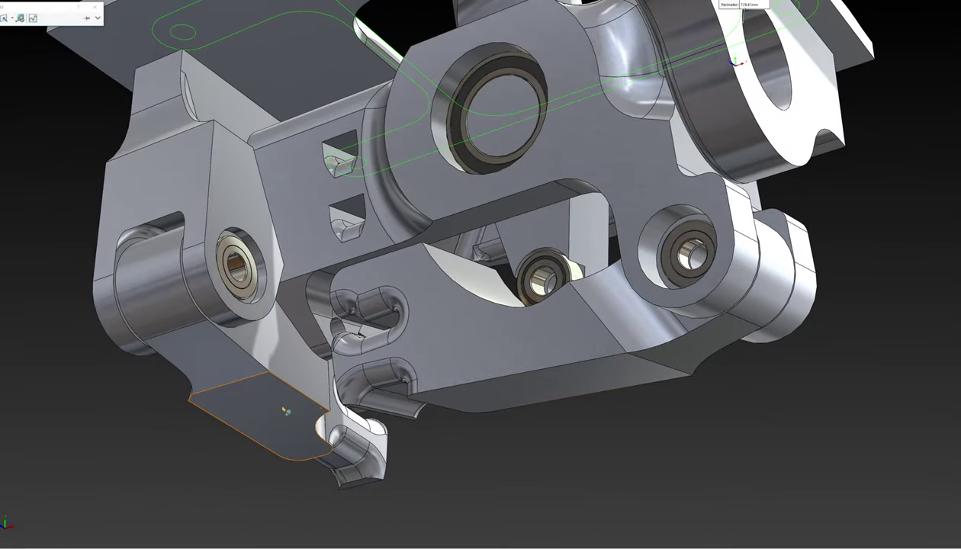
pyautogui.click(283, 407)
pyautogui.moveTo(340, 149); pyautogui.dragTo(369, 240, button='middle')
pyautogui.scroll(4, 364, 198)
pyautogui.moveTo(414, 266); pyautogui.dragTo(438, 257, button='middle')
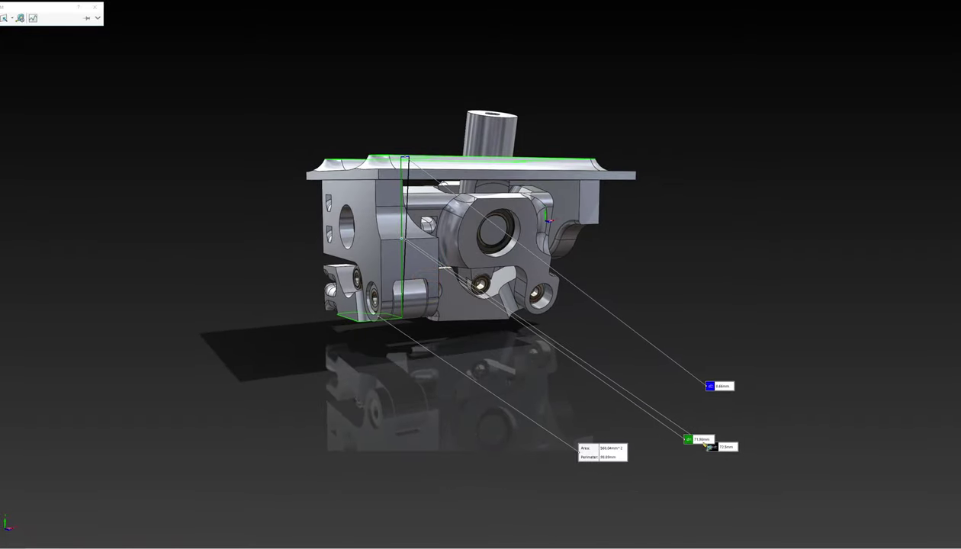
pyautogui.moveTo(703, 444); pyautogui.dragTo(685, 250)
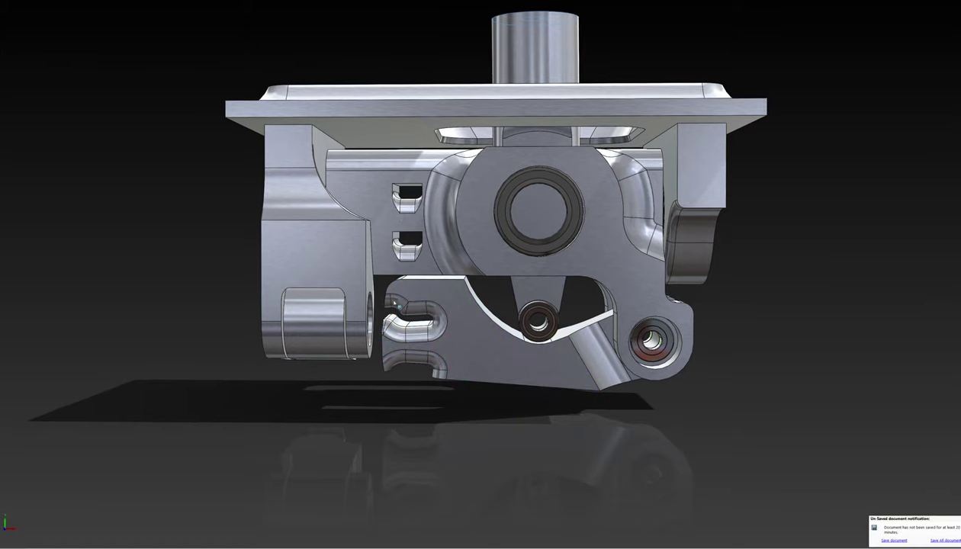
# Examine the complete gimbal from both long sides and from above, including the cam-and-roller mechanism, the stick shaft and the plate opening.
pyautogui.moveTo(417, 269); pyautogui.dragTo(667, 286, button='middle')
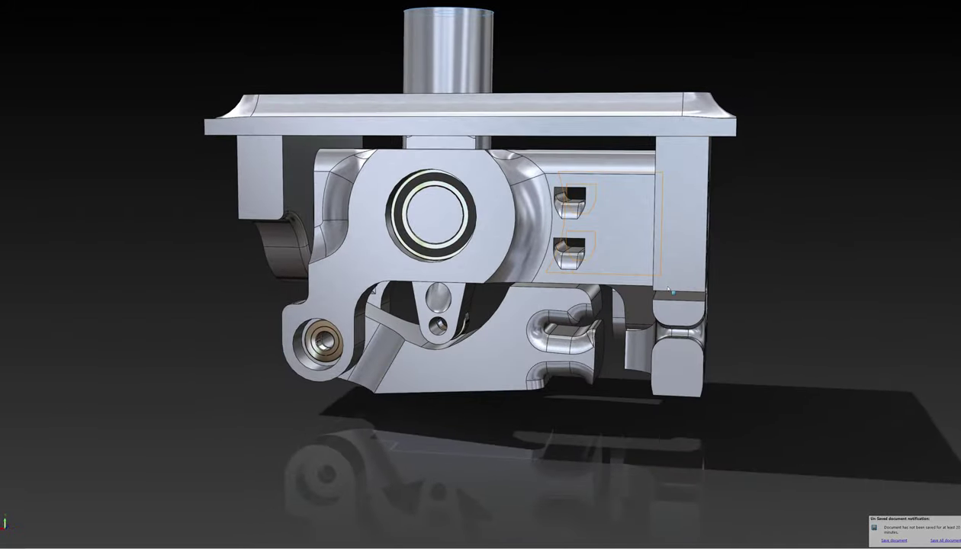
pyautogui.moveTo(610, 277); pyautogui.dragTo(470, 177, button='middle')
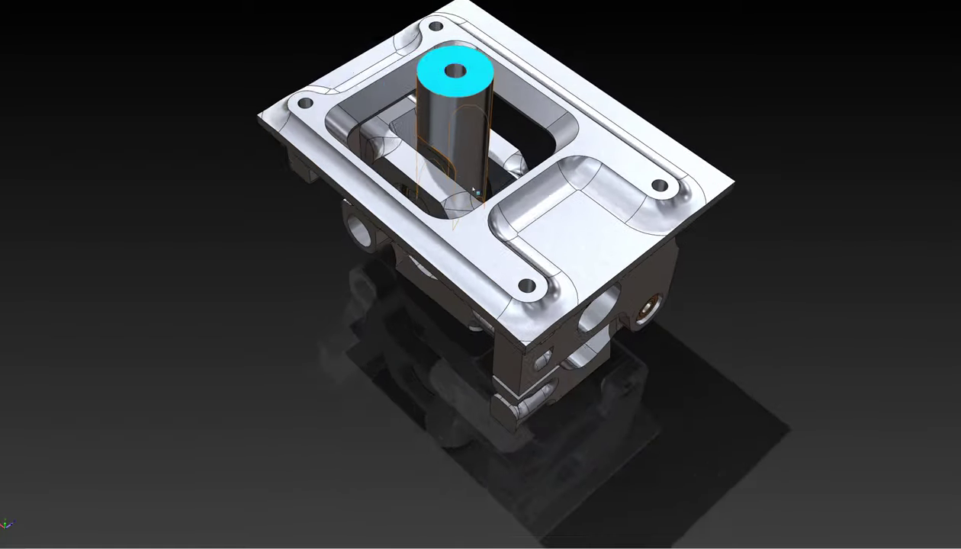
pyautogui.scroll(-2, 450, 291)
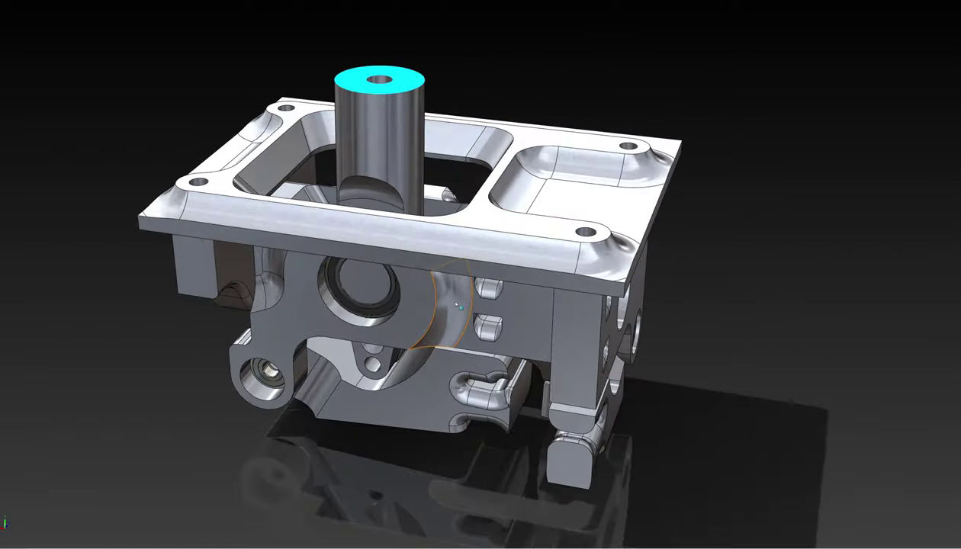